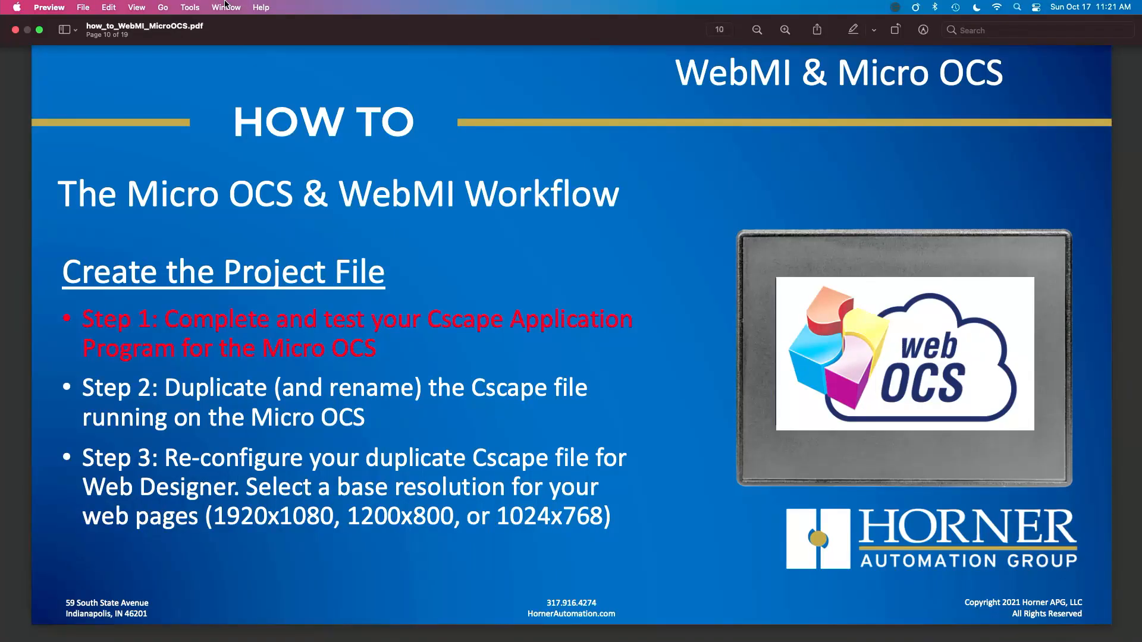
key(Down)
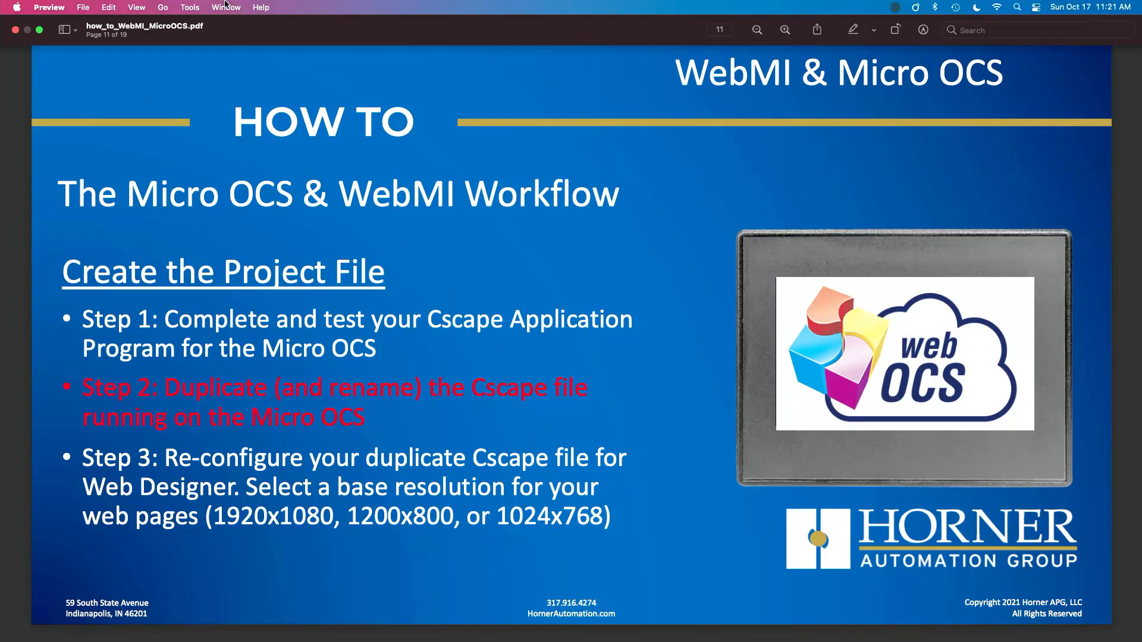
key(Down)
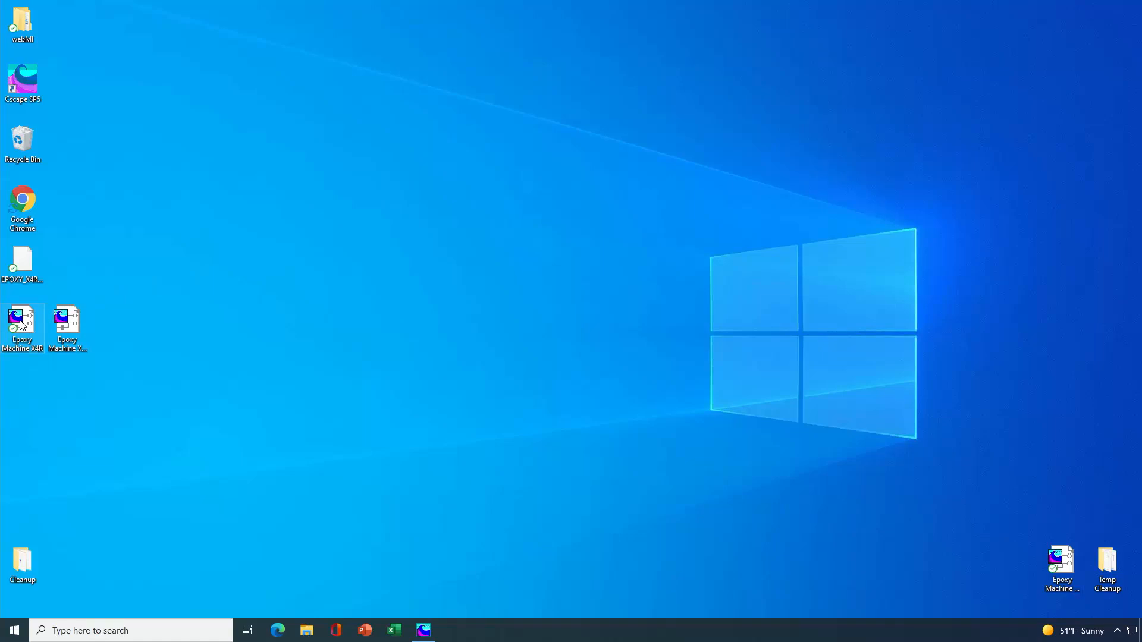
- Switch to Cscape and set the Epoxy Machine X4R WebMI project's controller to the Web Designer series with device type OCS Web Design 1200x800
click(71, 330)
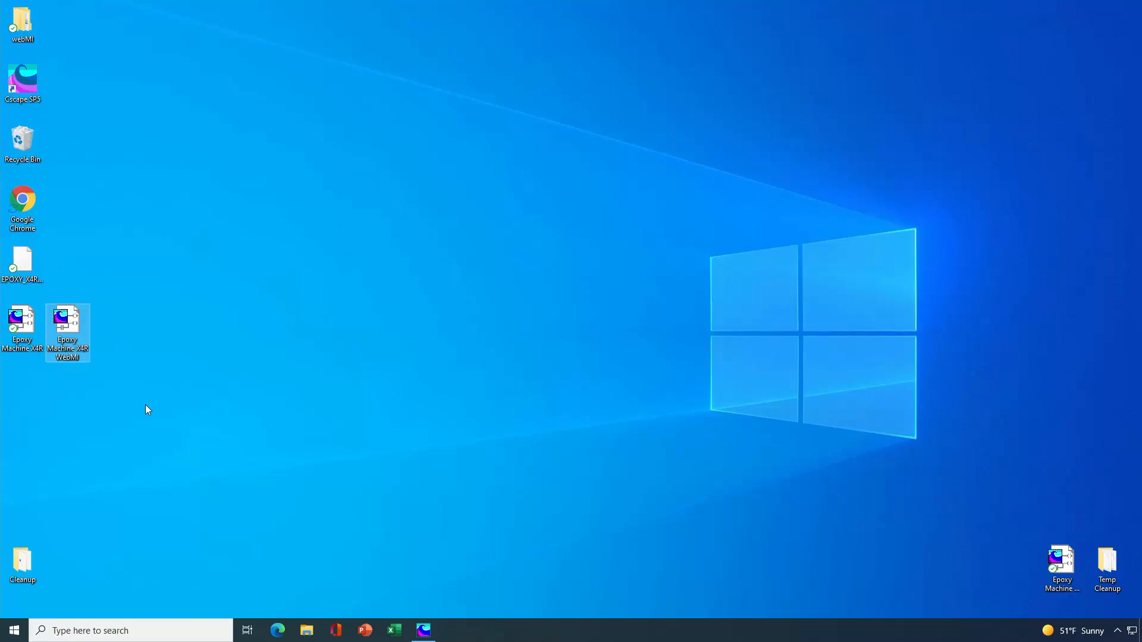
click(423, 630)
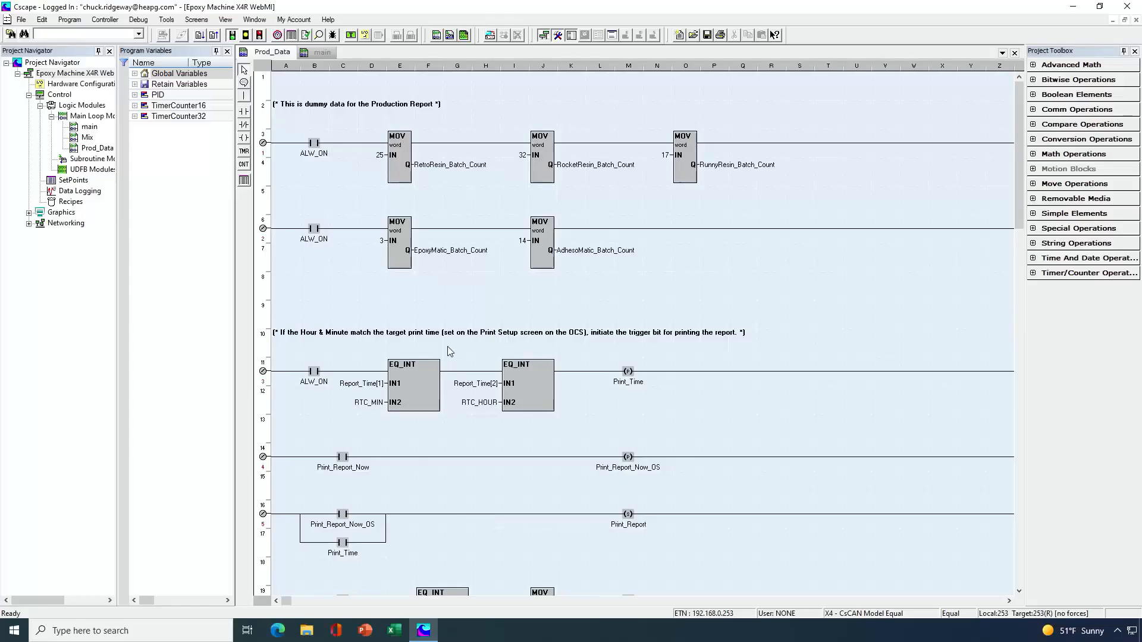
click(364, 35)
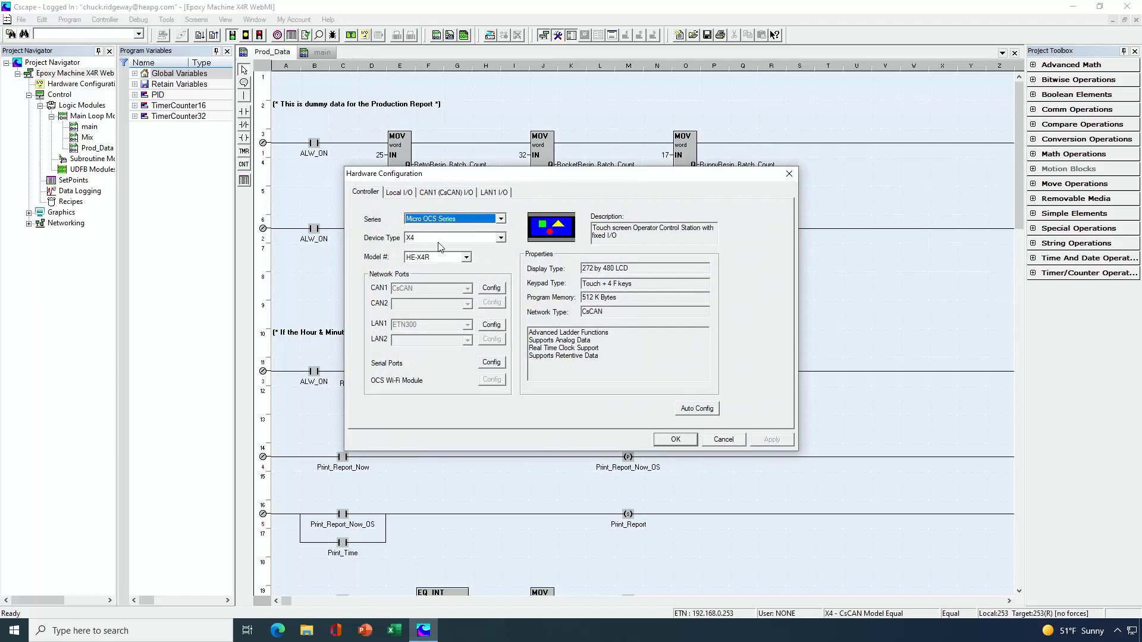
click(501, 220)
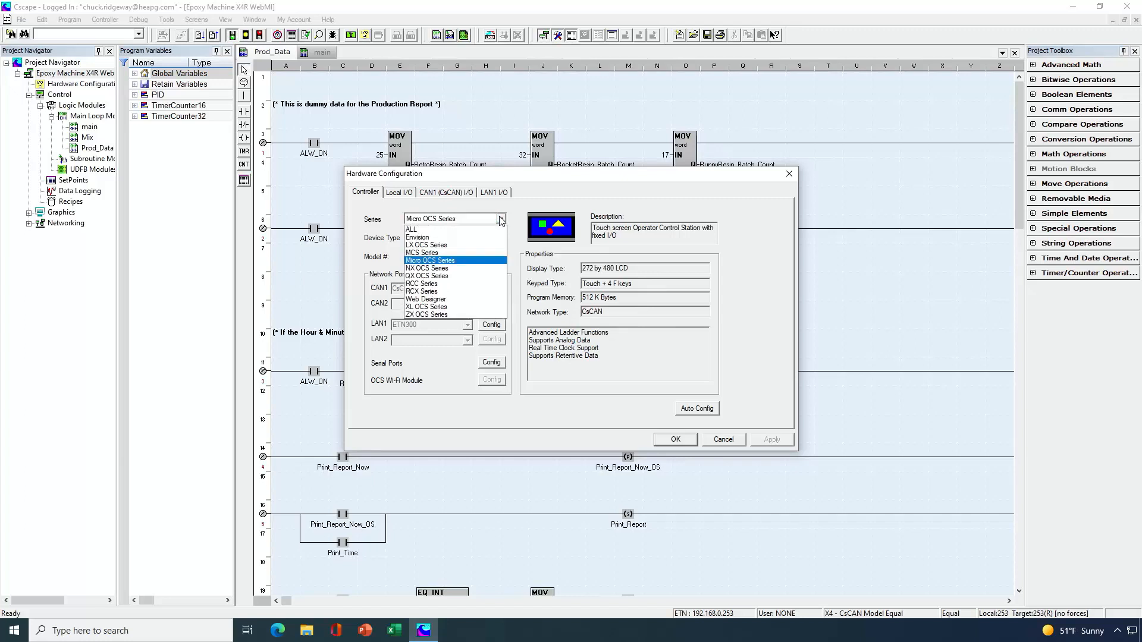
click(443, 300)
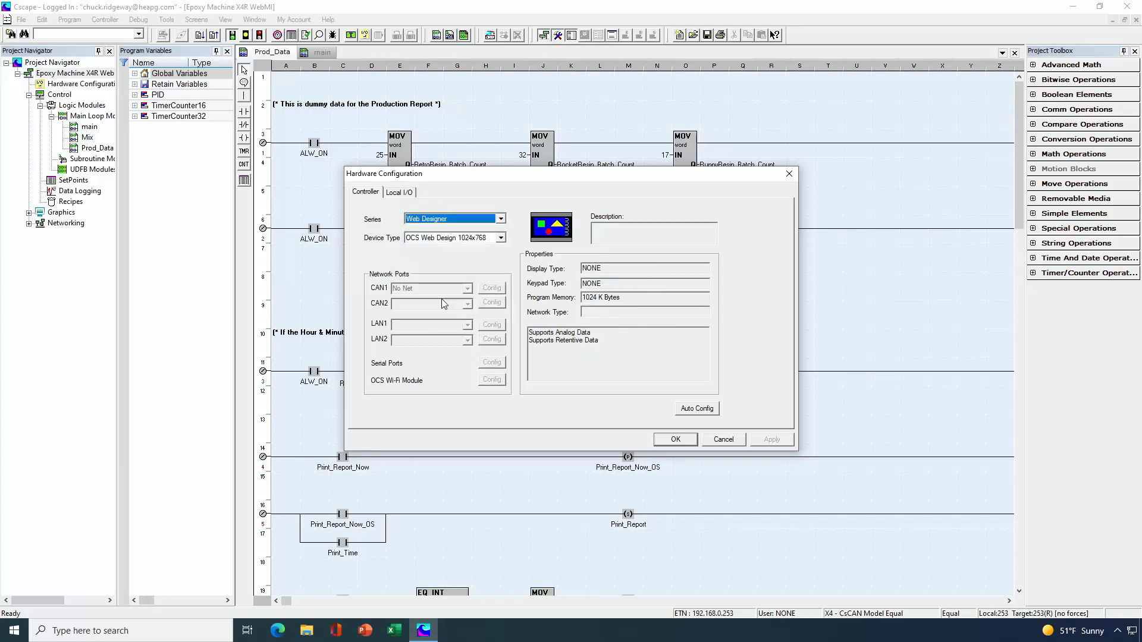
click(501, 238)
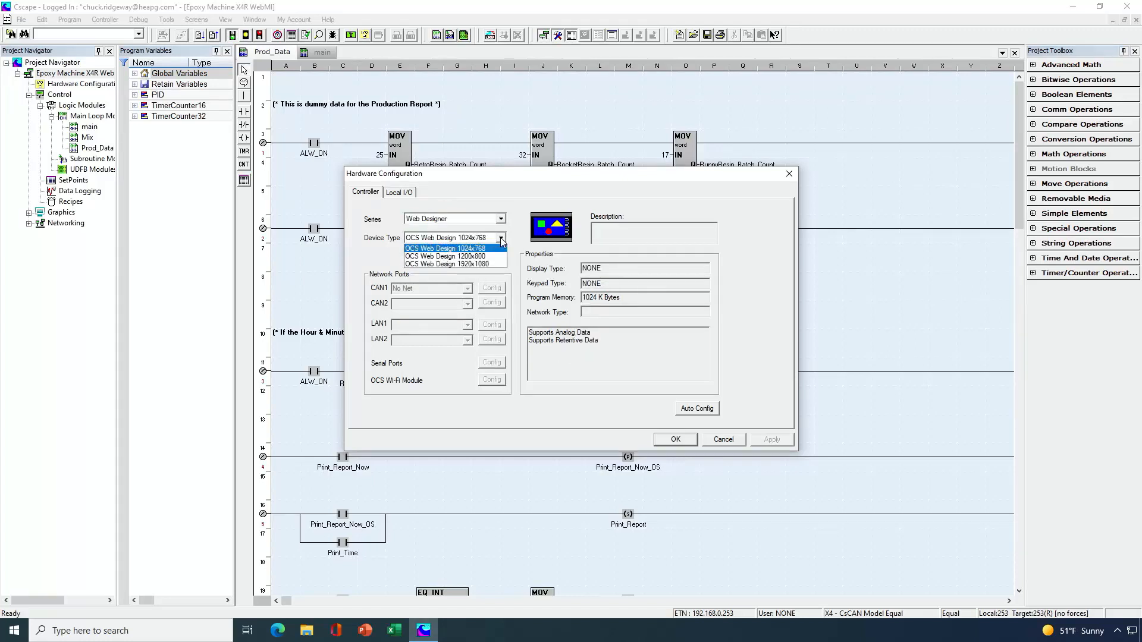
click(477, 257)
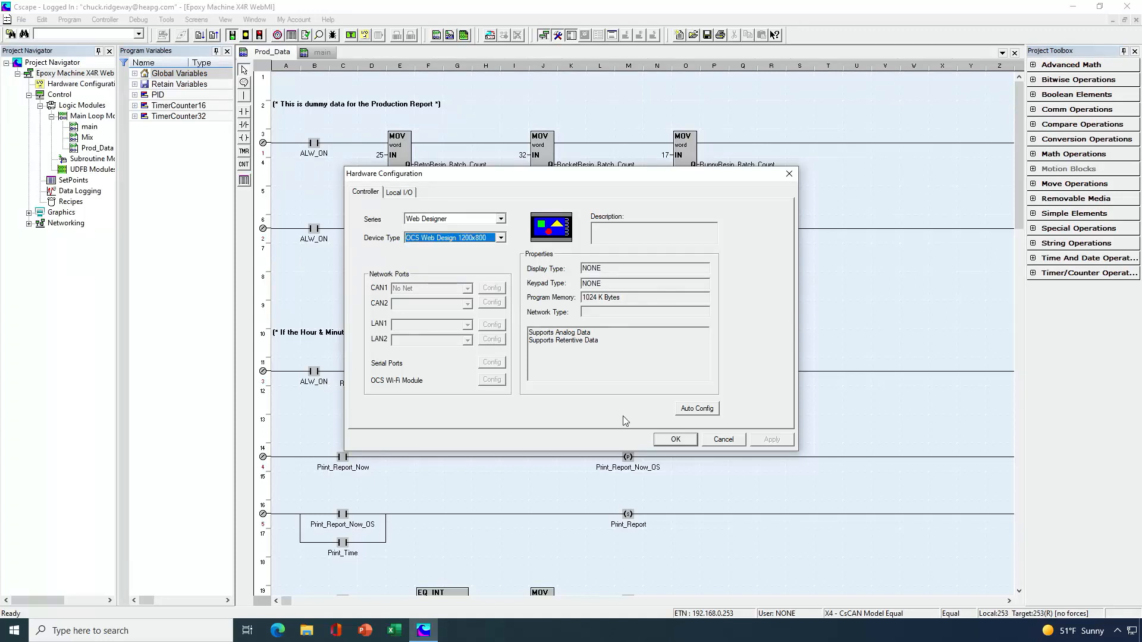
click(674, 440)
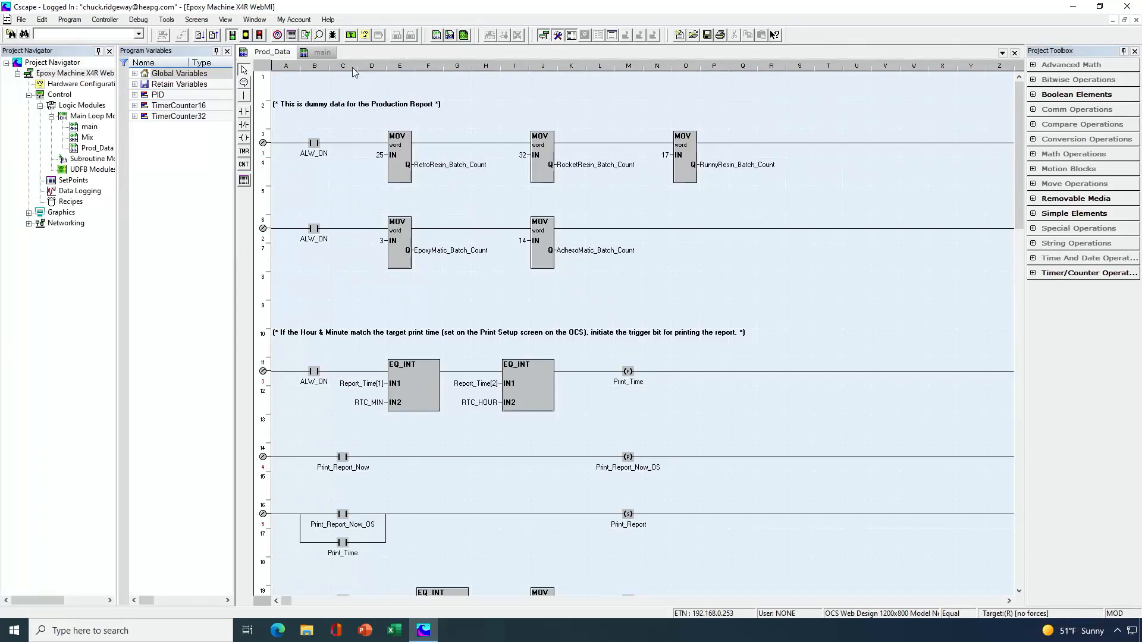
- Open the project's graphic pages in a maximized editor and look over Screen 1 and Screen 2
click(351, 34)
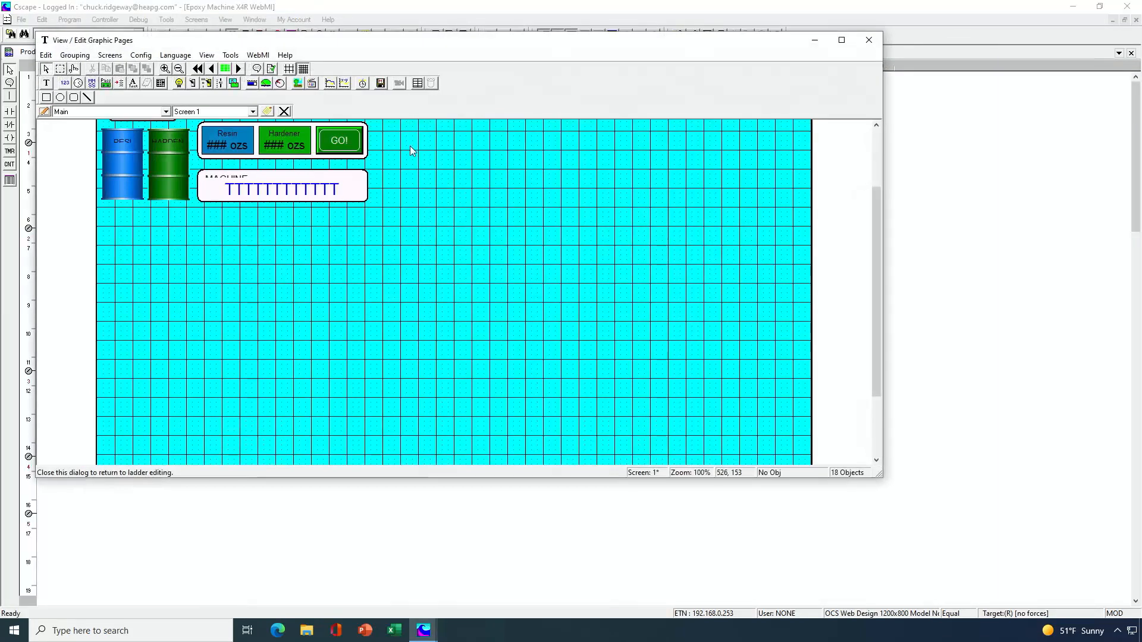
click(842, 40)
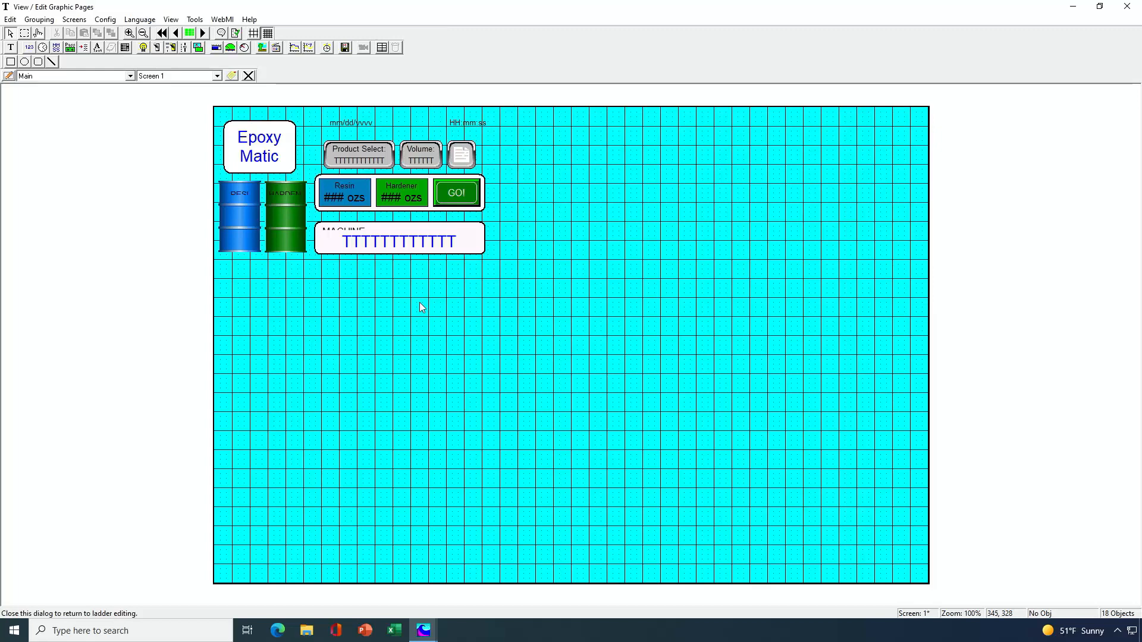
click(203, 34)
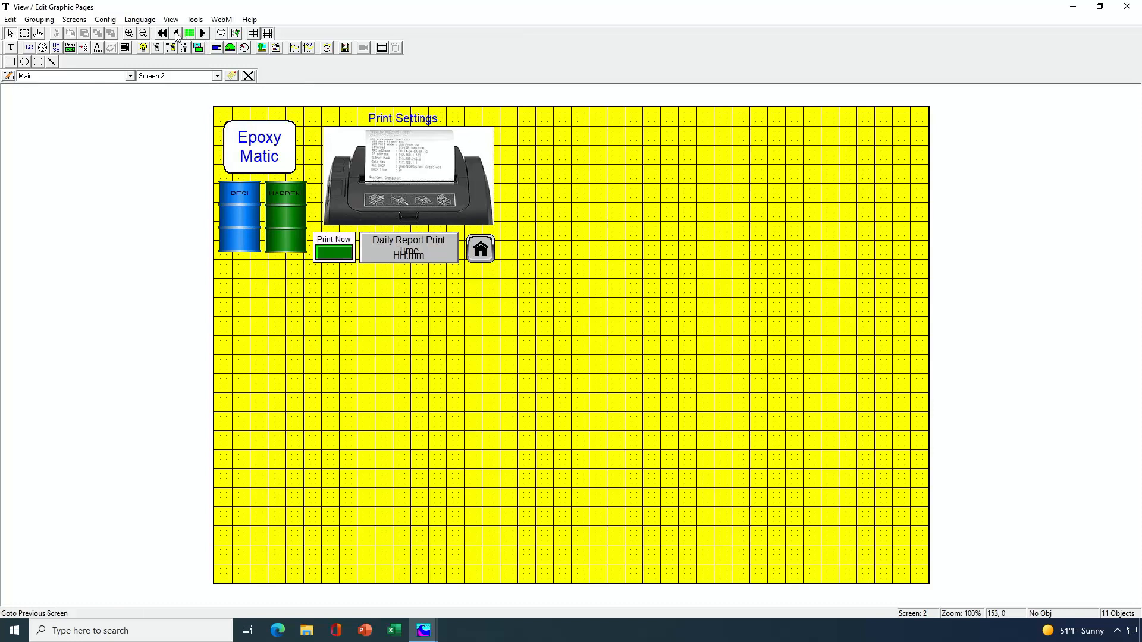
click(177, 33)
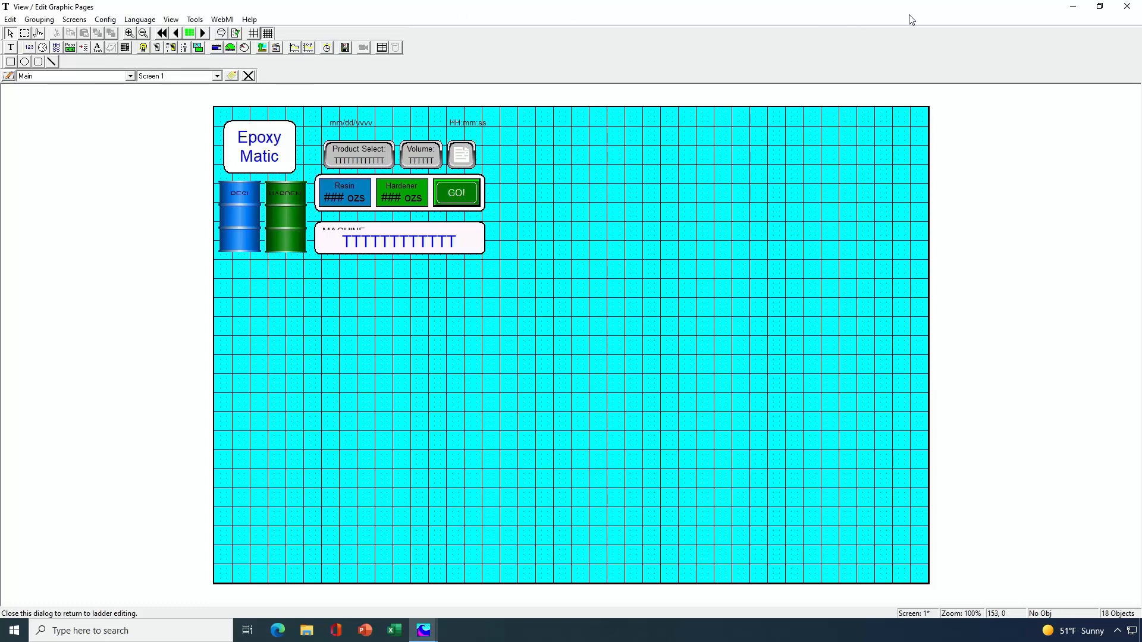
- Close the graphics editor and the Epoxy Machine X4R WebMI project without saving its changes
click(1127, 5)
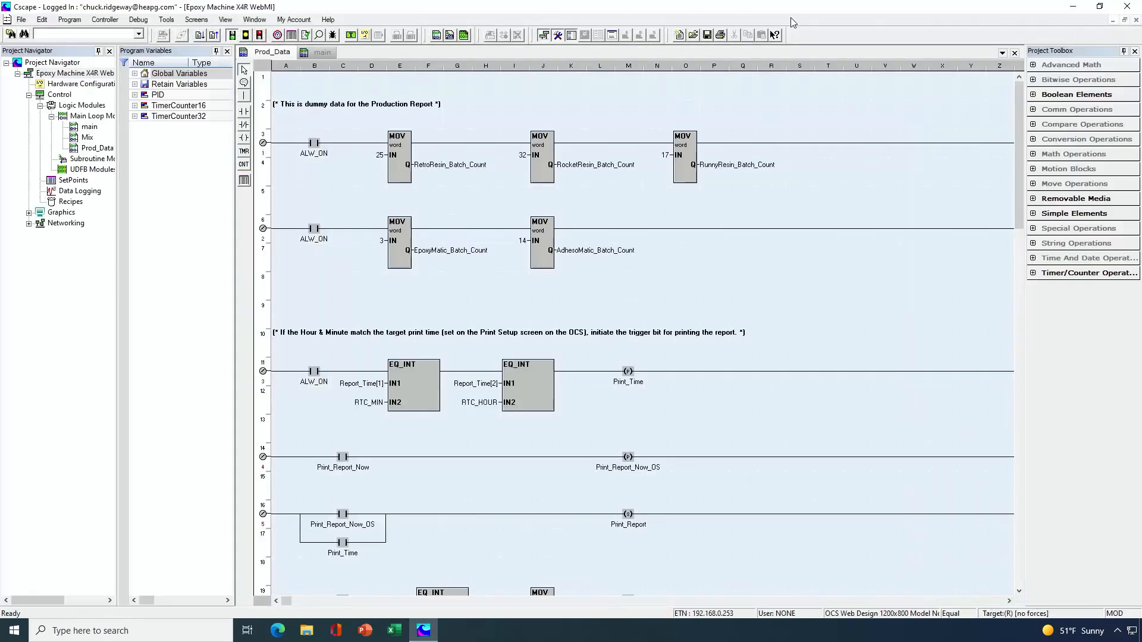
click(1136, 20)
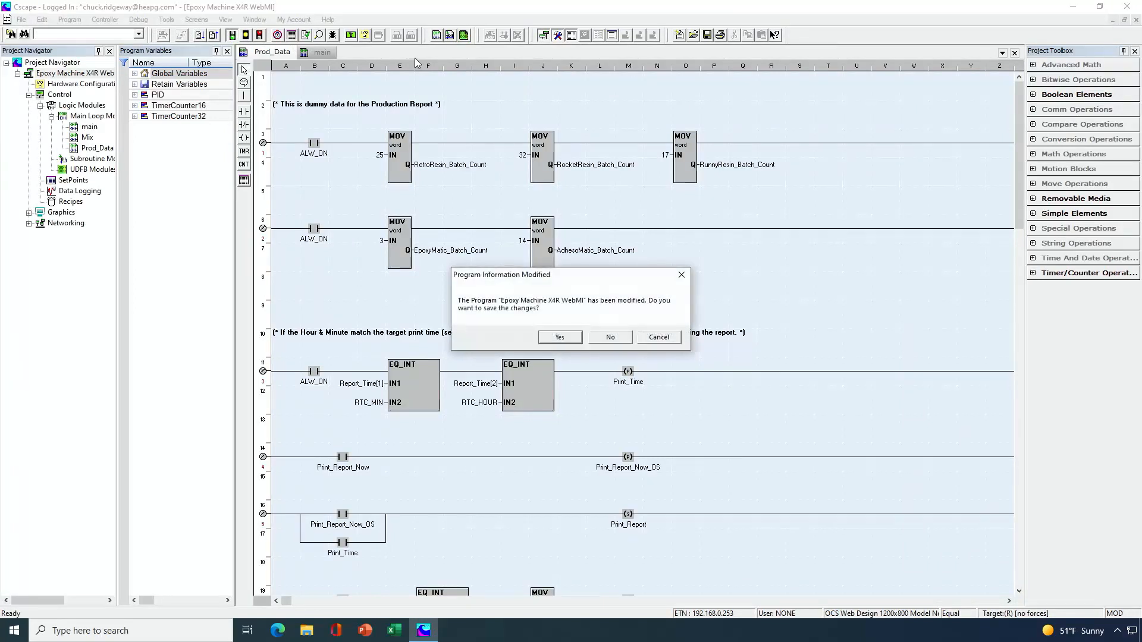
click(611, 337)
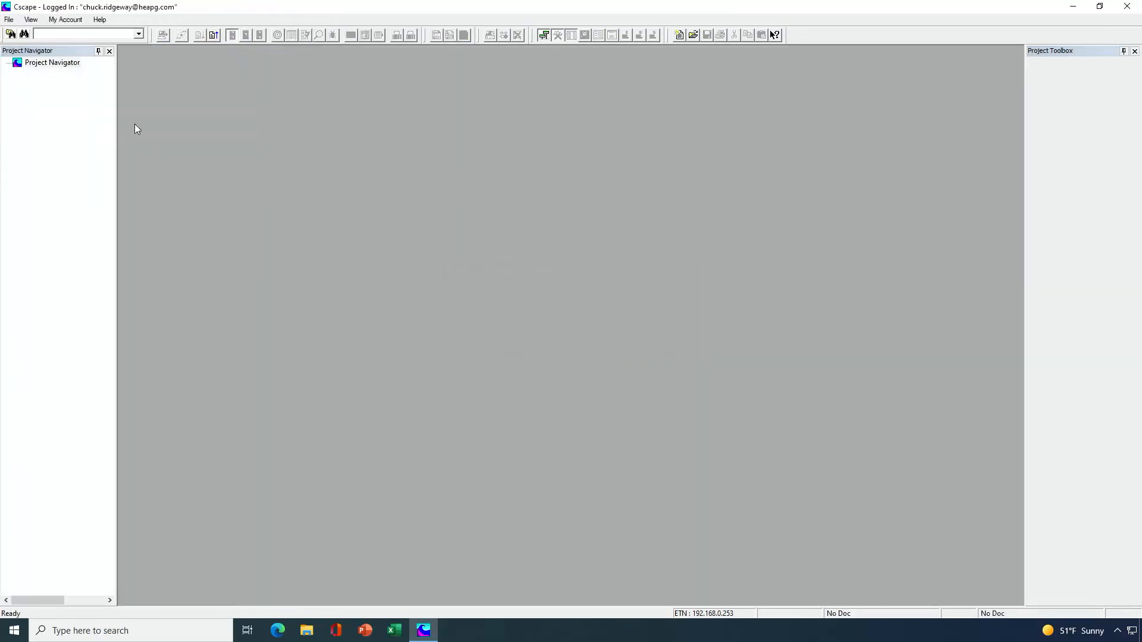
- Open the recent project Epoxy Machine WebMI Final and display its graphic pages in a maximized editor
click(10, 22)
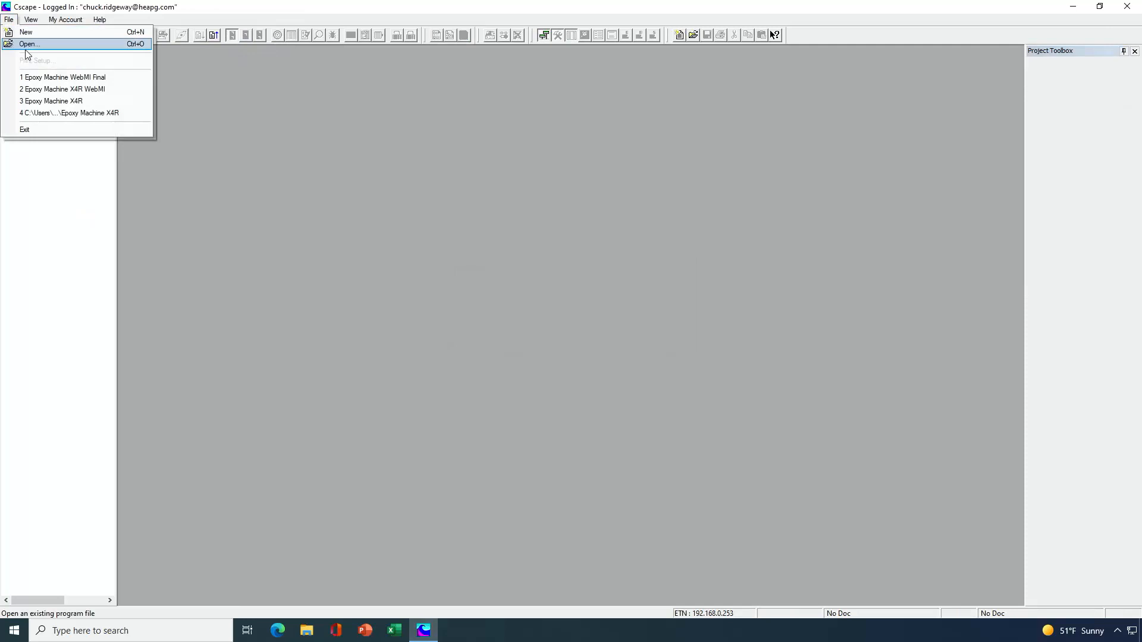
click(62, 79)
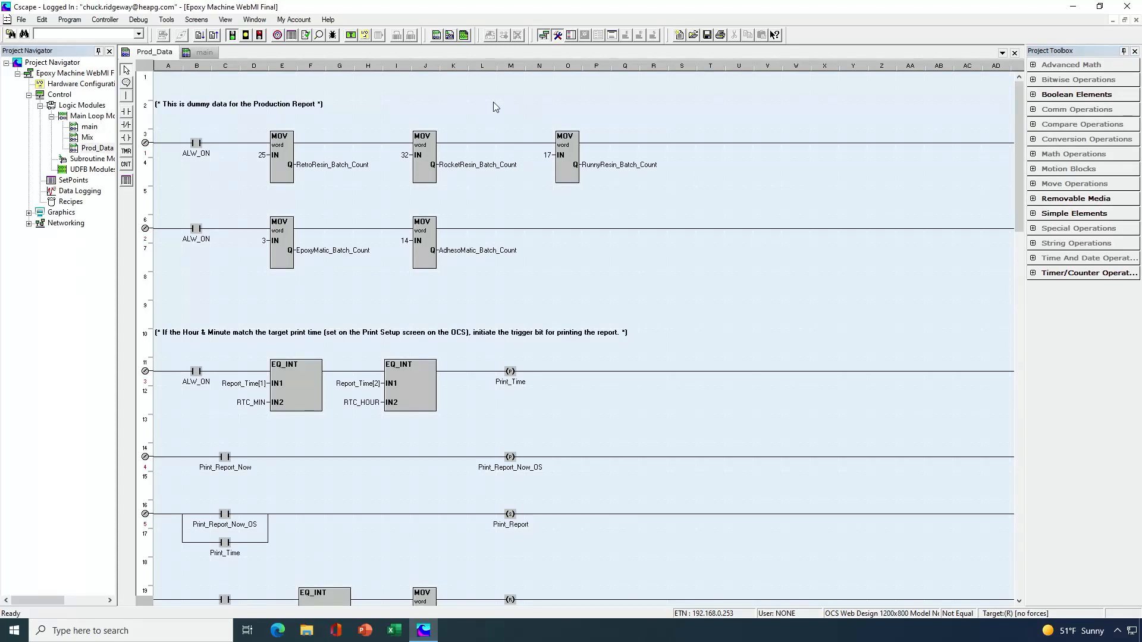
click(351, 36)
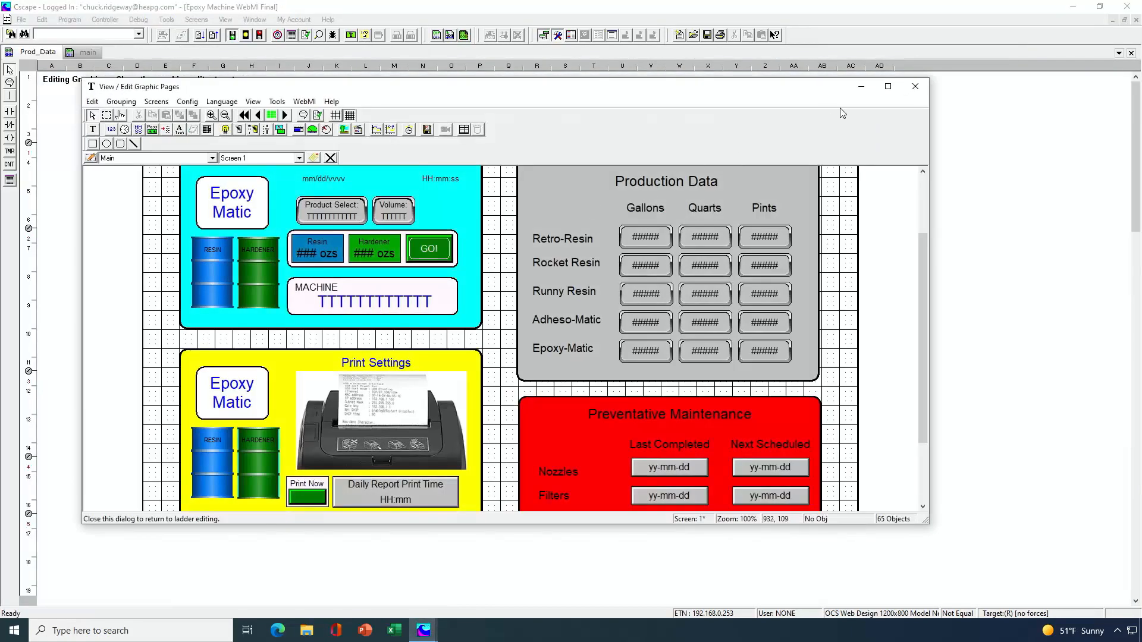
click(889, 87)
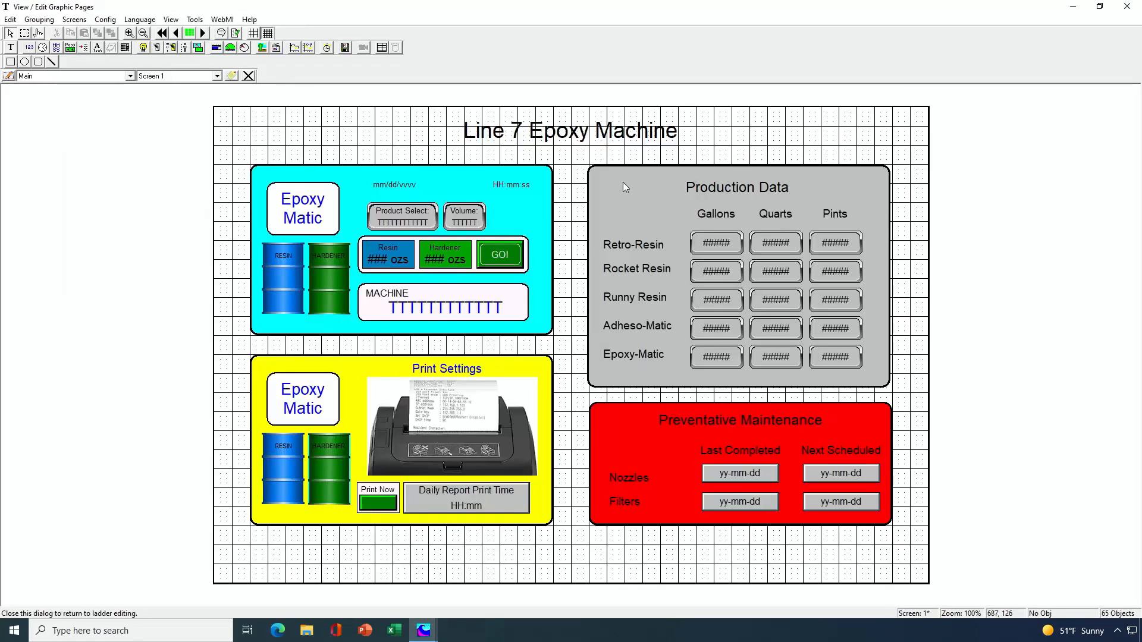
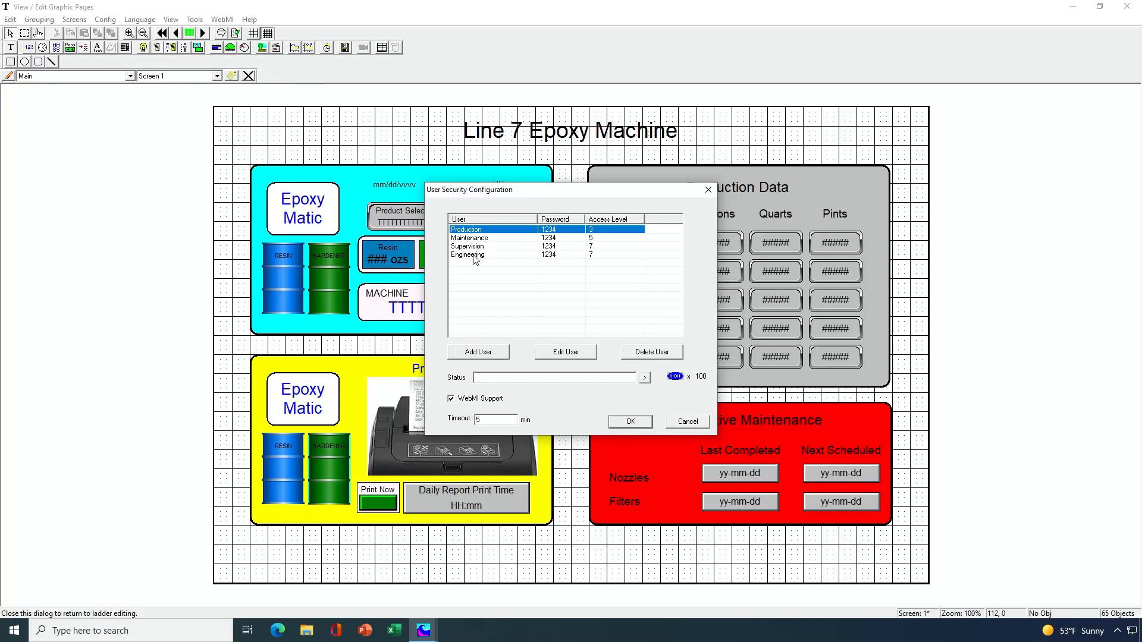
- Review the Production, Maintenance, Supervision and Engineering entries in the user security configuration and accept the dialog
click(593, 238)
click(589, 246)
click(593, 254)
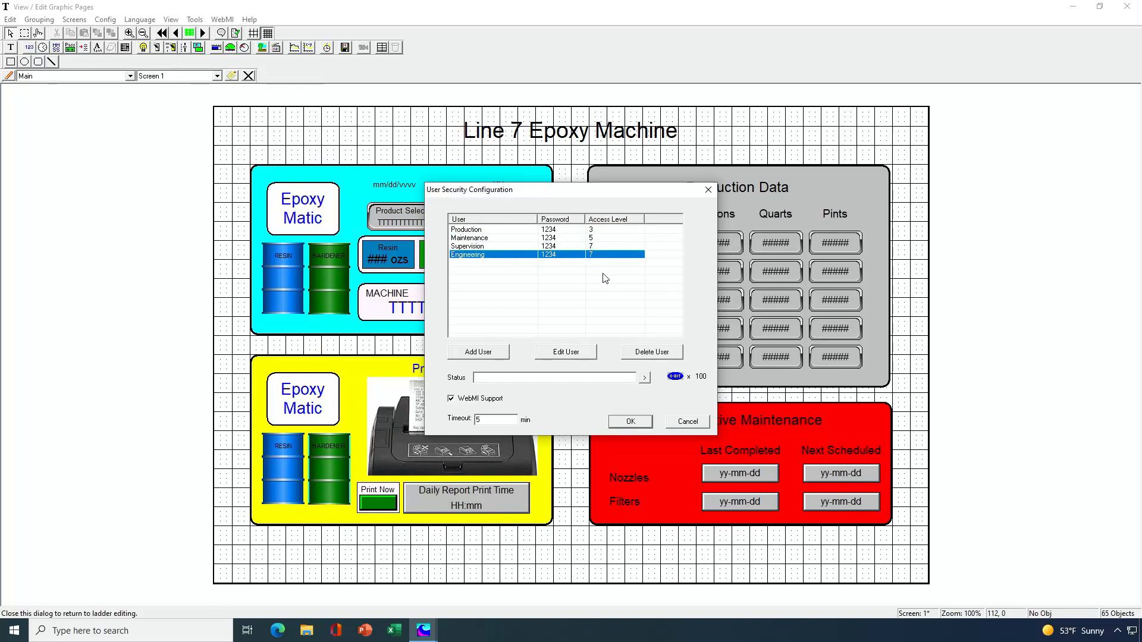
click(482, 232)
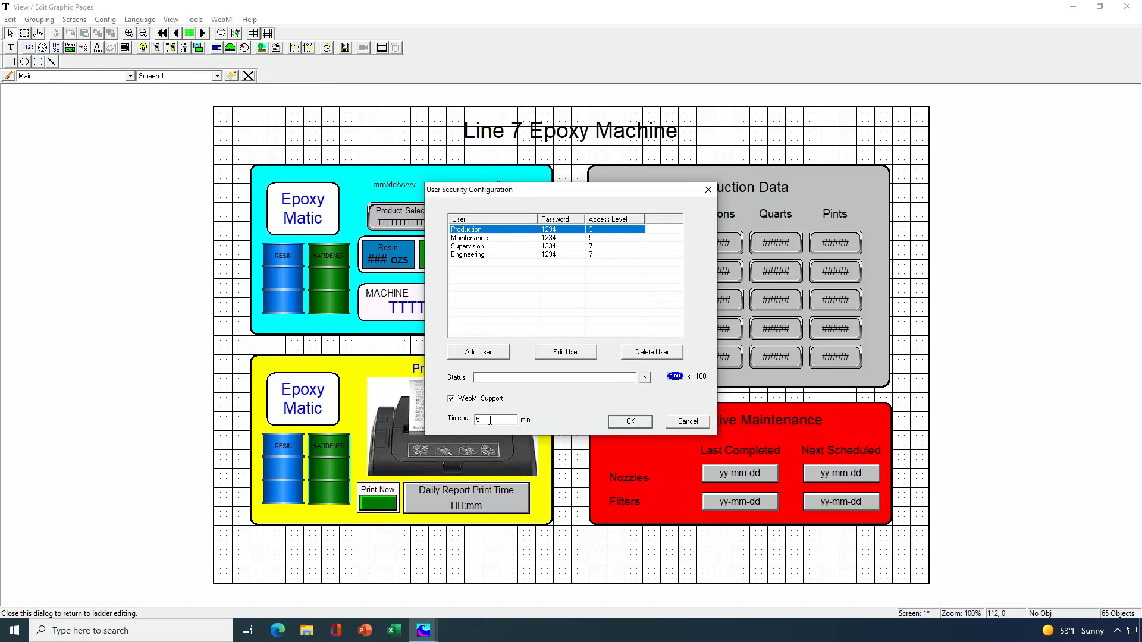
click(619, 422)
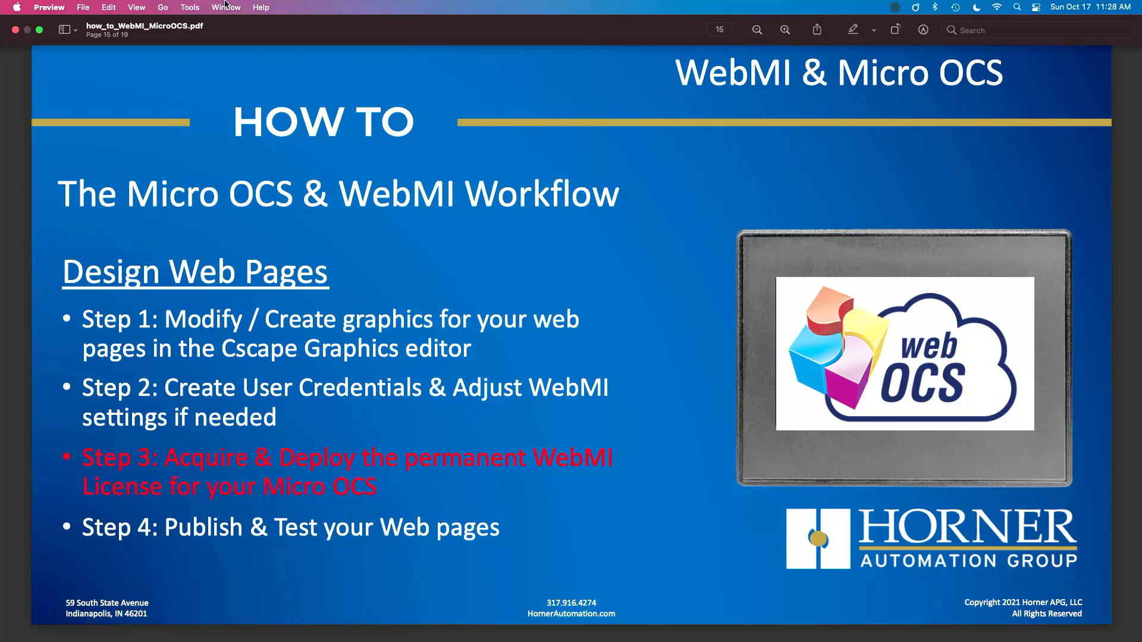
key(Left)
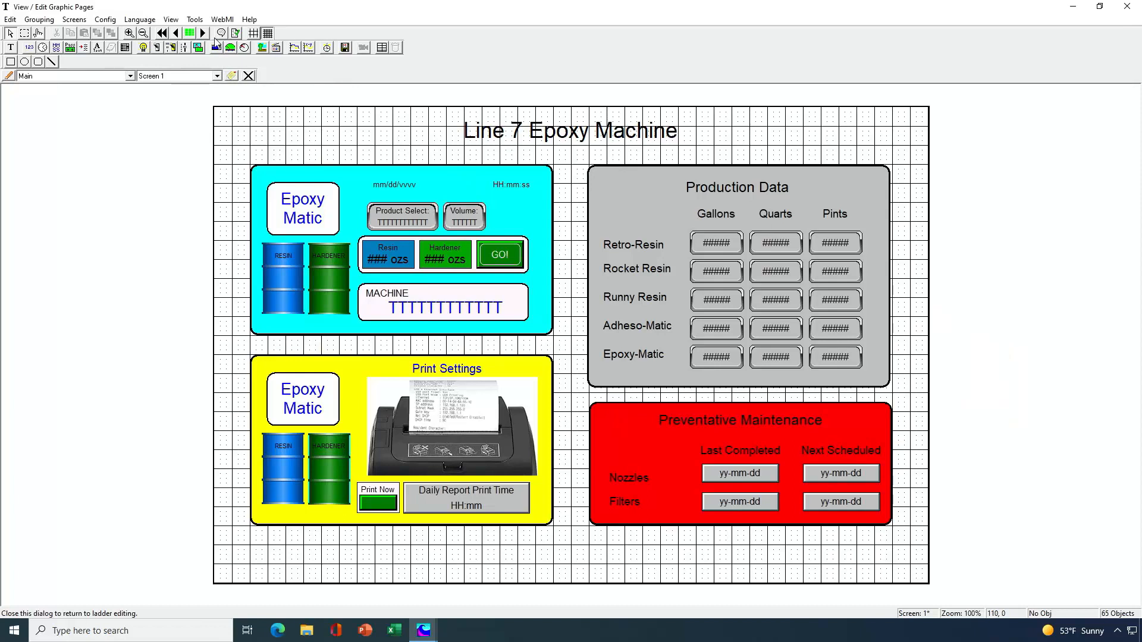
- Open the screen's Web Options and check the web page title and timeout settings
click(82, 26)
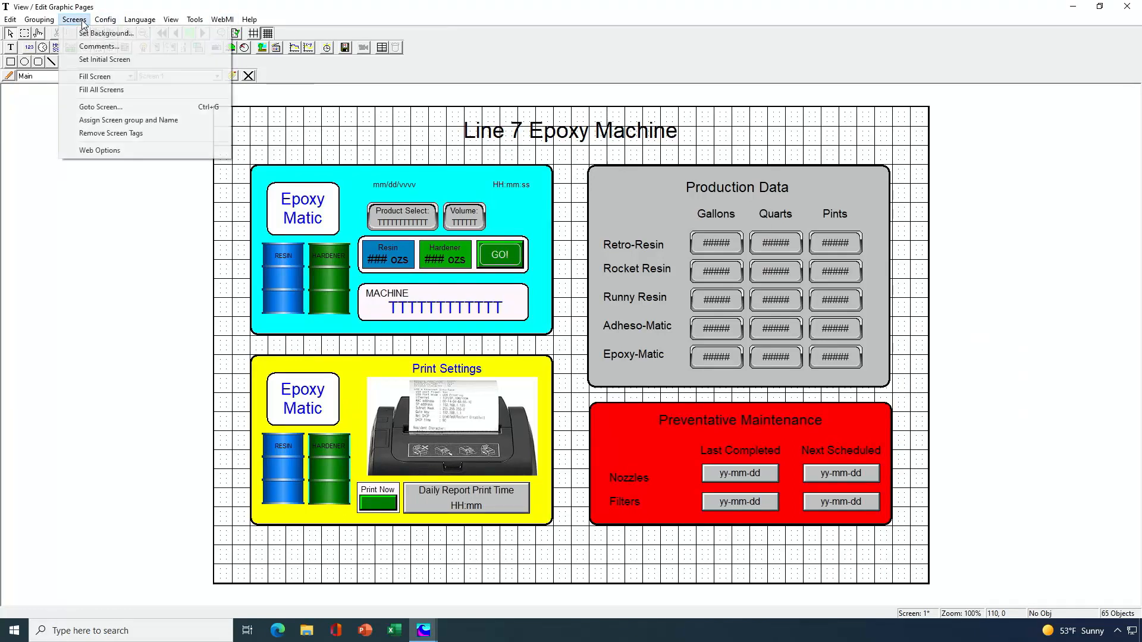
click(81, 152)
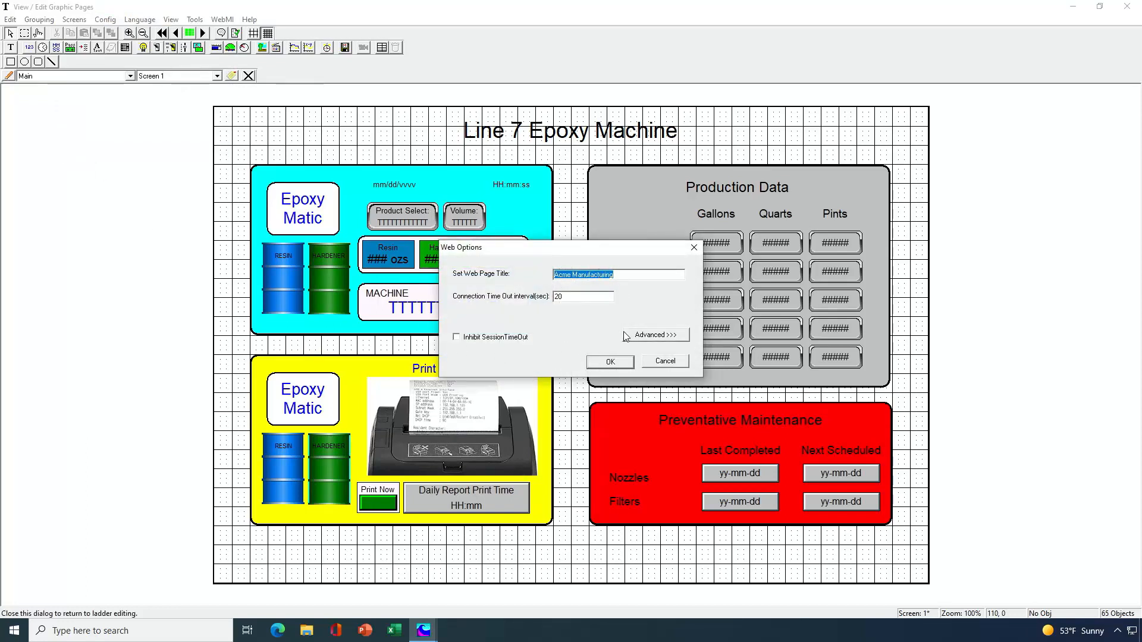
click(625, 274)
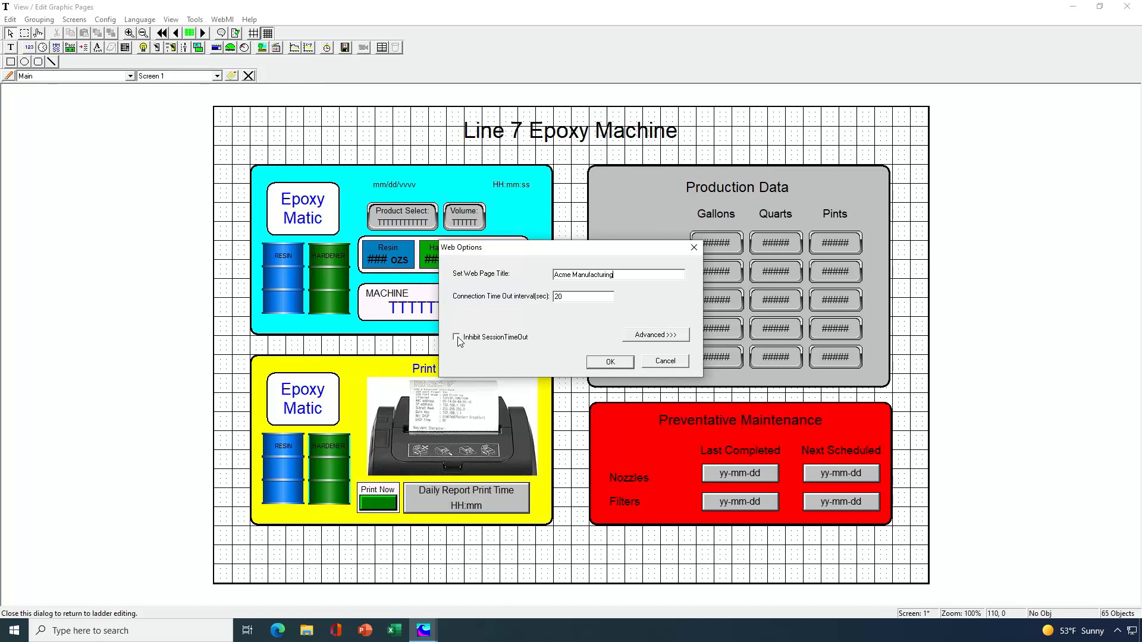
- Review the keep-alive interval and authentication types in the advanced web options, keep Digest Authentication, and accept both dialogs
click(654, 335)
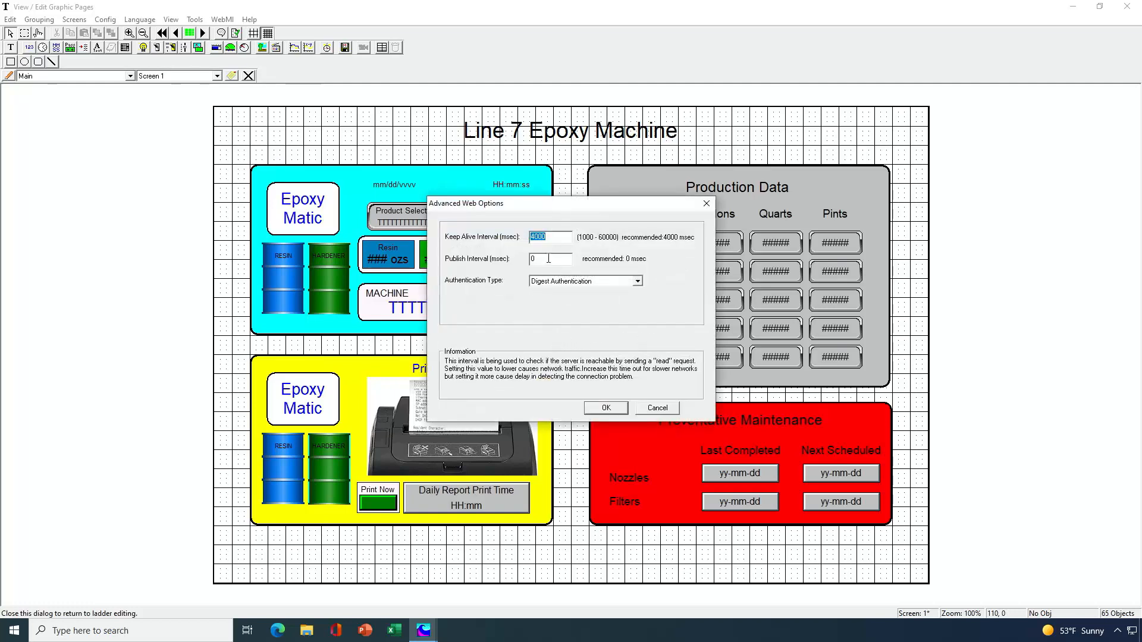
click(553, 238)
click(637, 282)
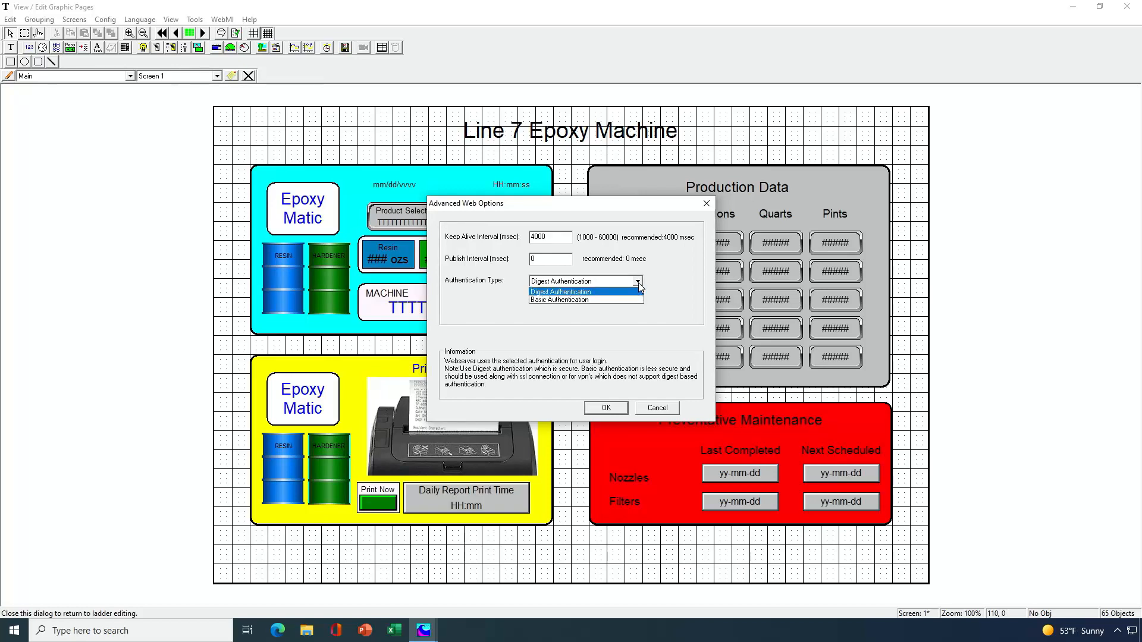
click(639, 284)
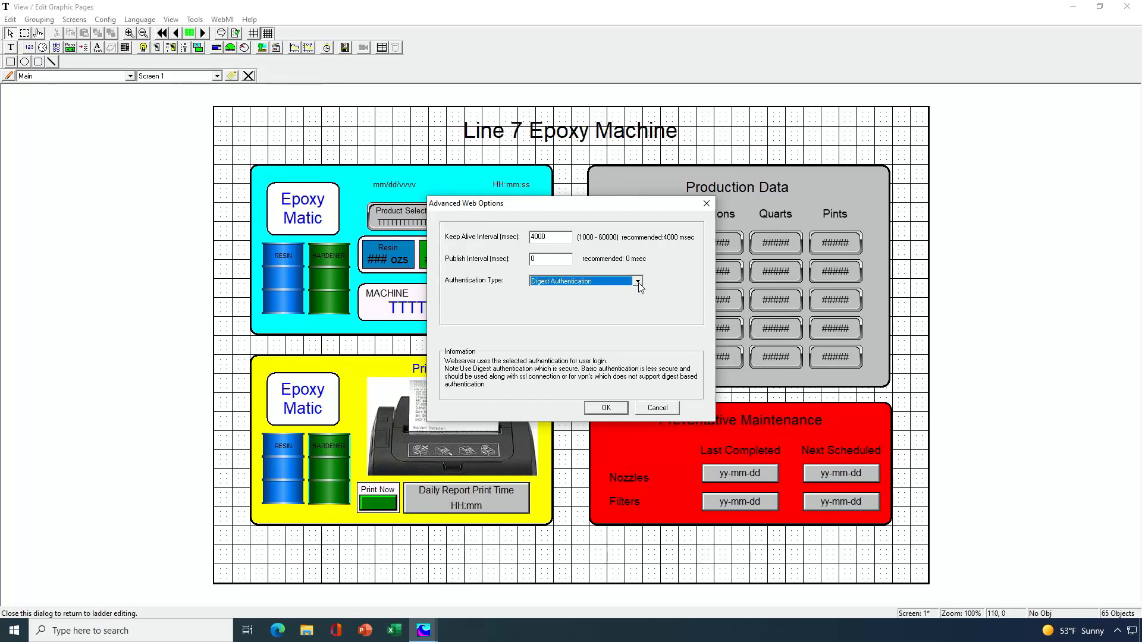
click(606, 408)
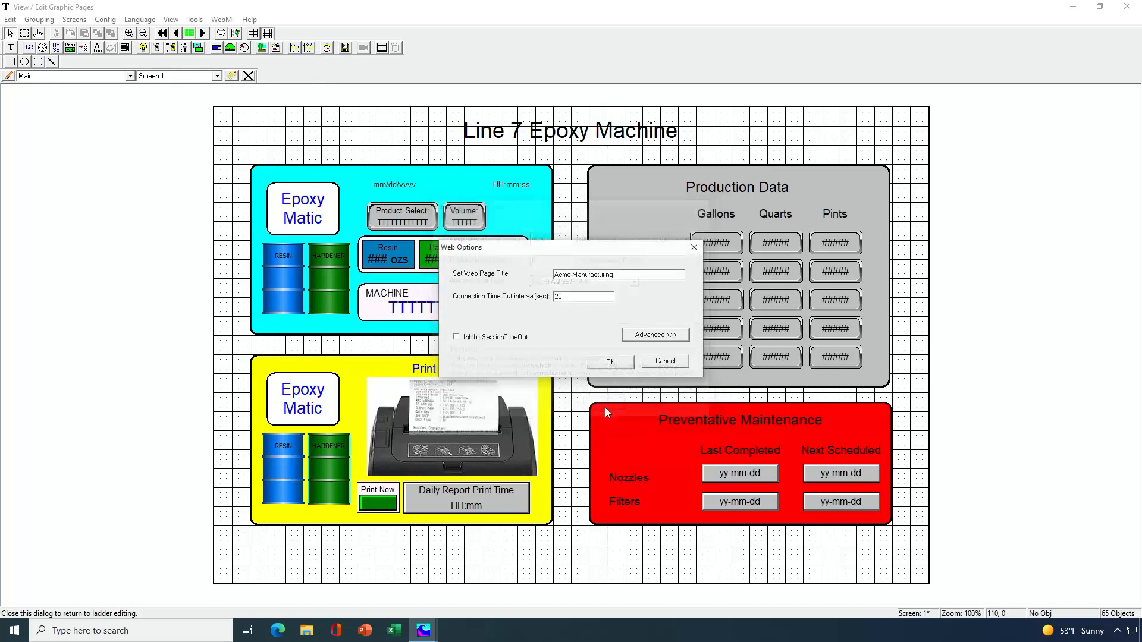
click(615, 362)
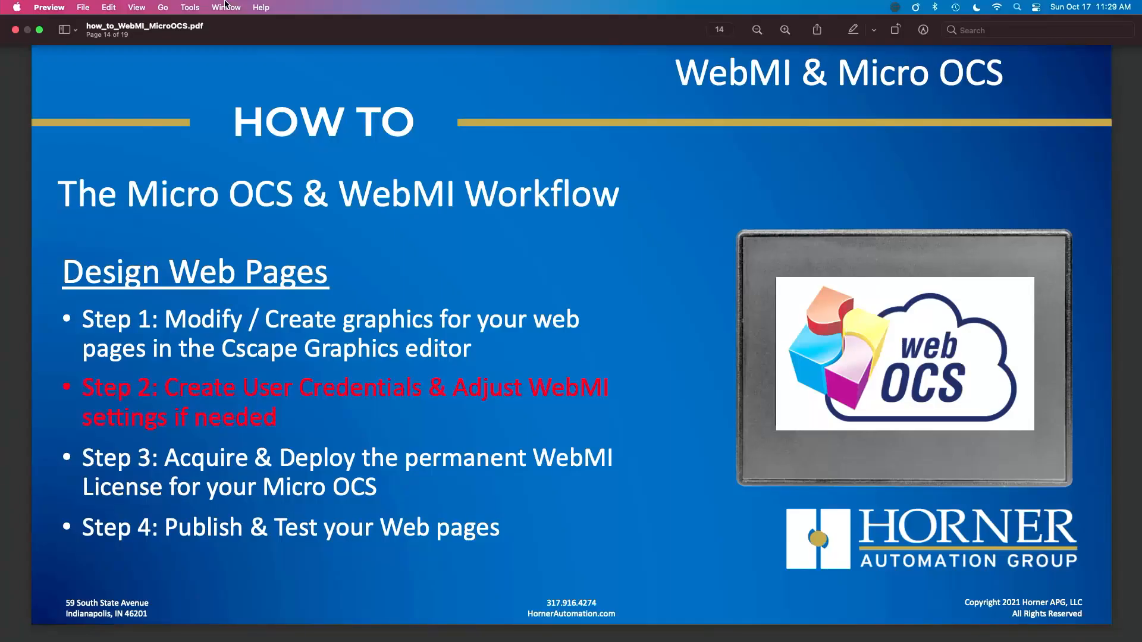
key(Down)
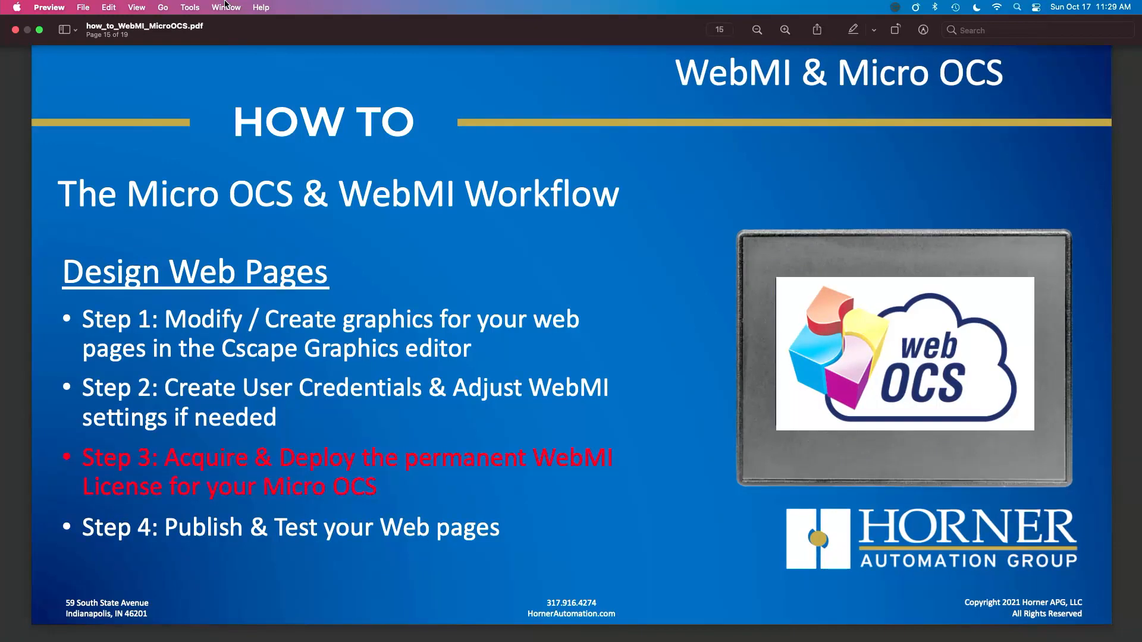